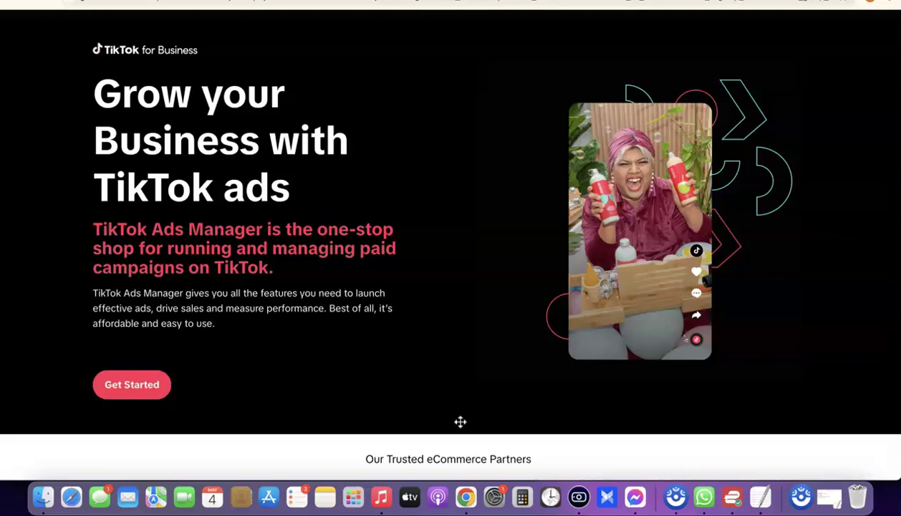
Check the VPN connection, then close the VPN window.
click(133, 415)
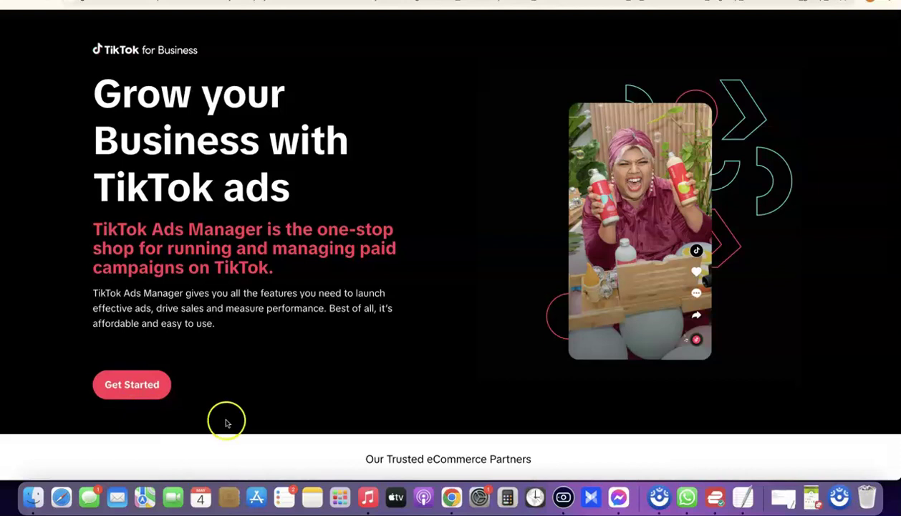
click(715, 498)
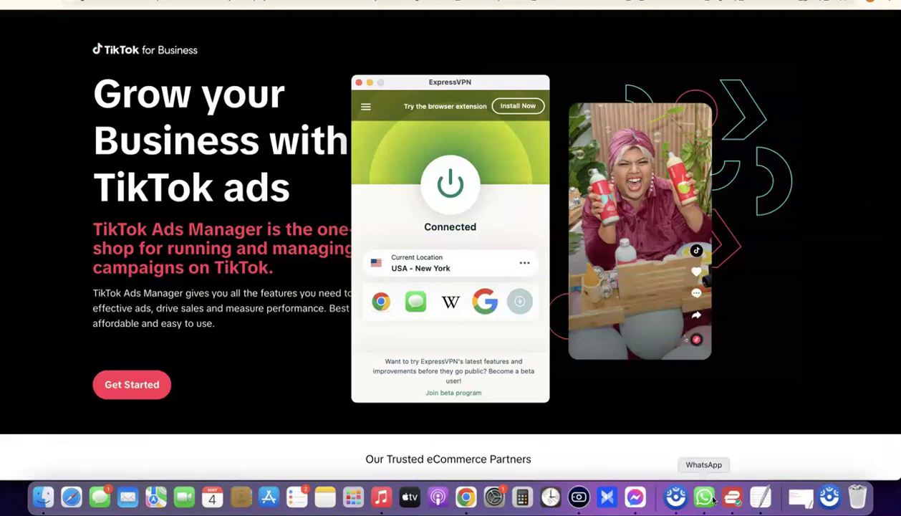
click(546, 167)
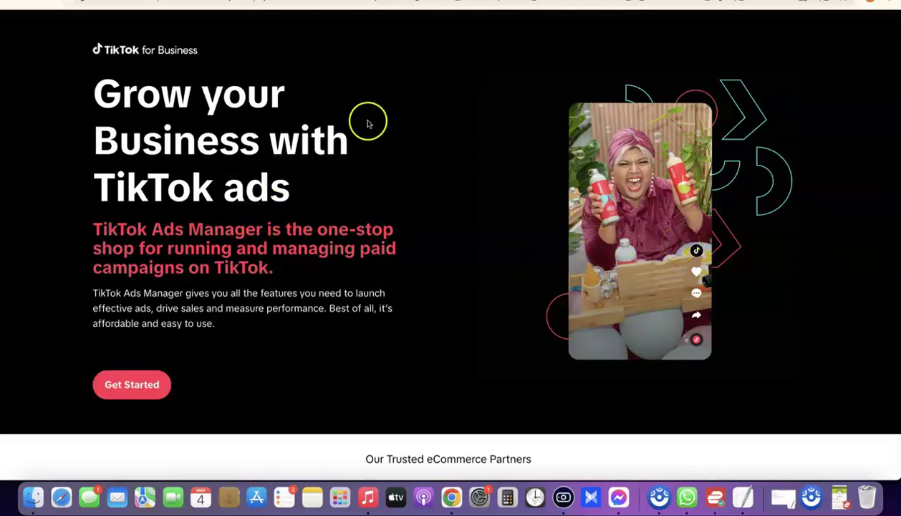
Start the sign-up, set the industry to E-commerce > Health & Personal Care, and enter business name 'Dropshipping Hustle'.
scroll(252, 70, down, 3)
scroll(262, 114, up, 4)
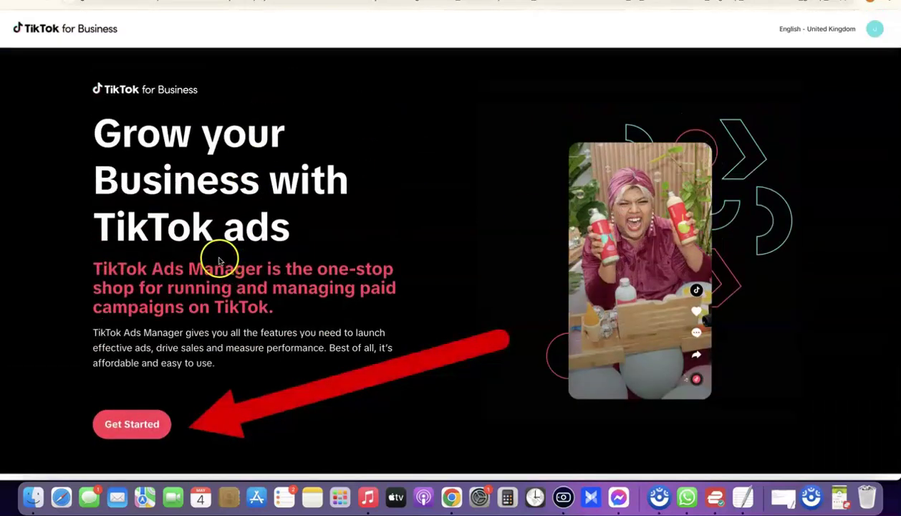
click(146, 425)
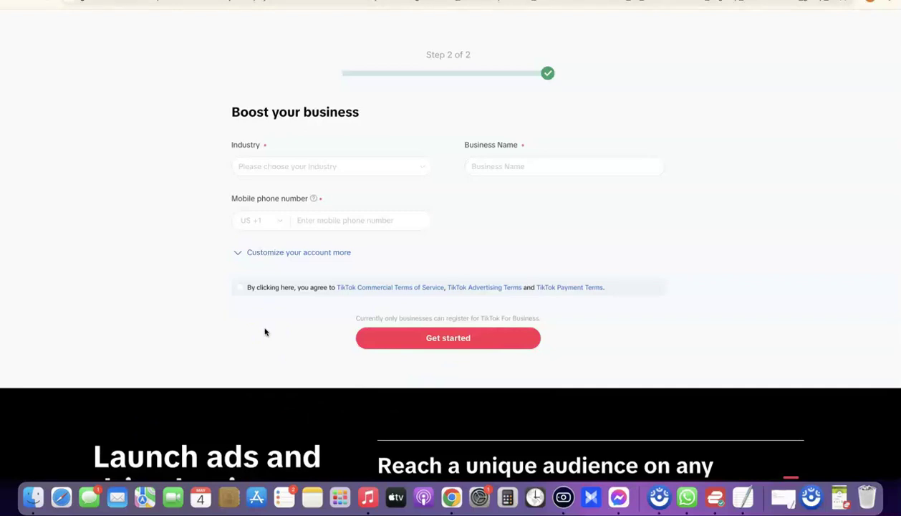
click(374, 166)
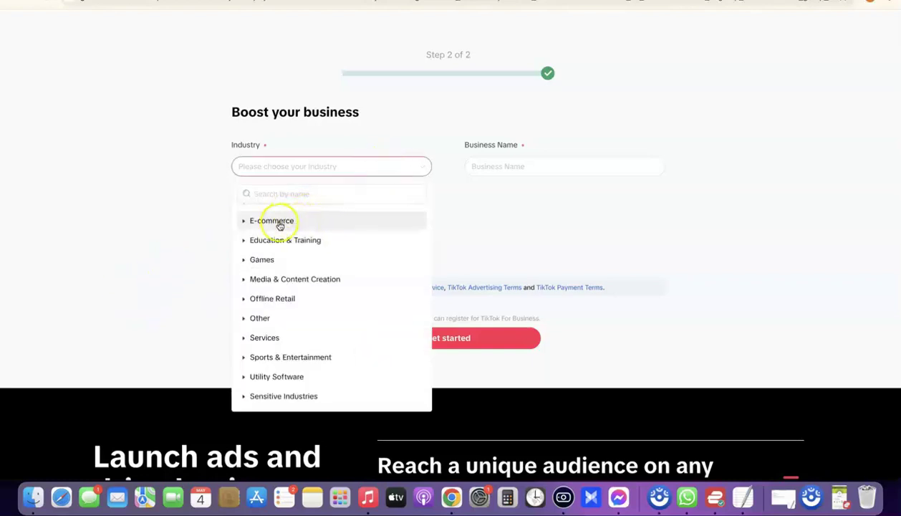
click(280, 223)
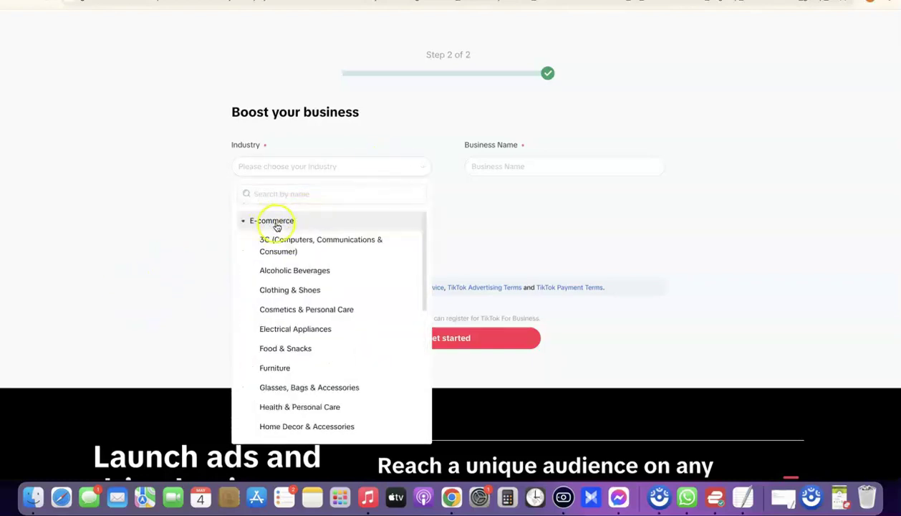
scroll(308, 252, down, 1)
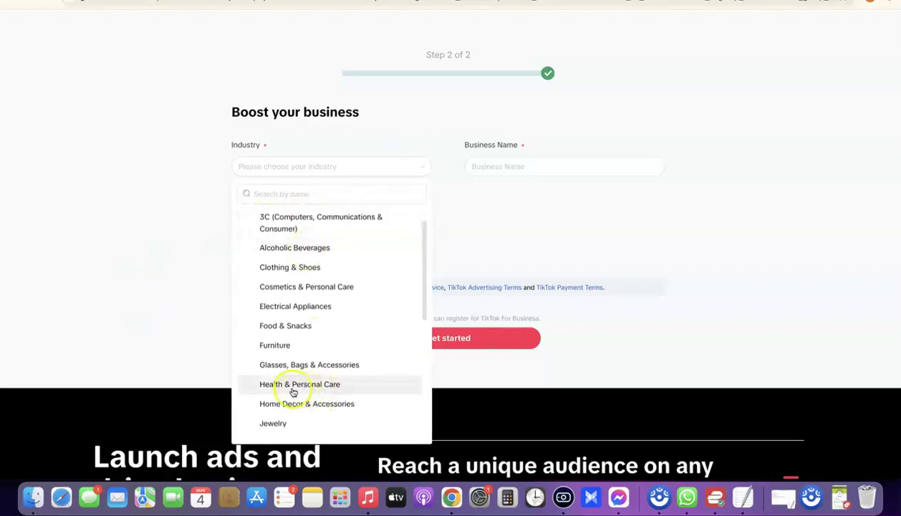
click(298, 387)
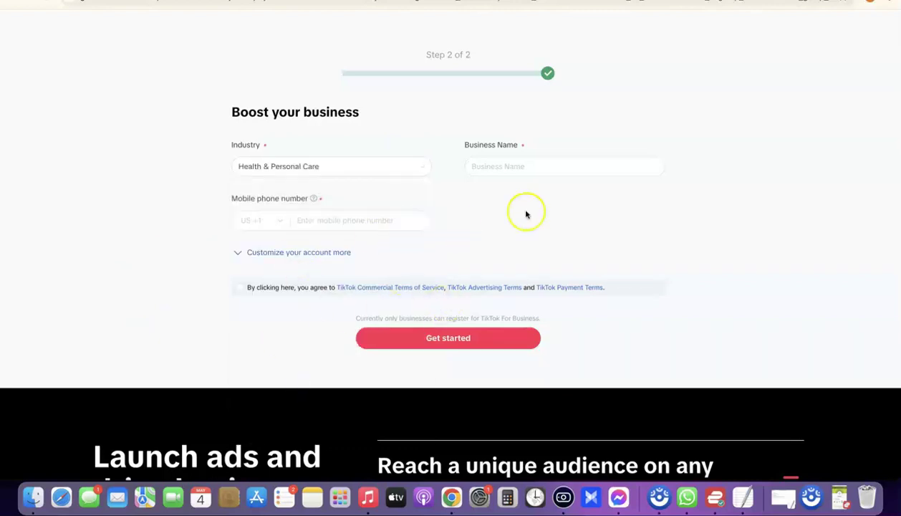
click(548, 168)
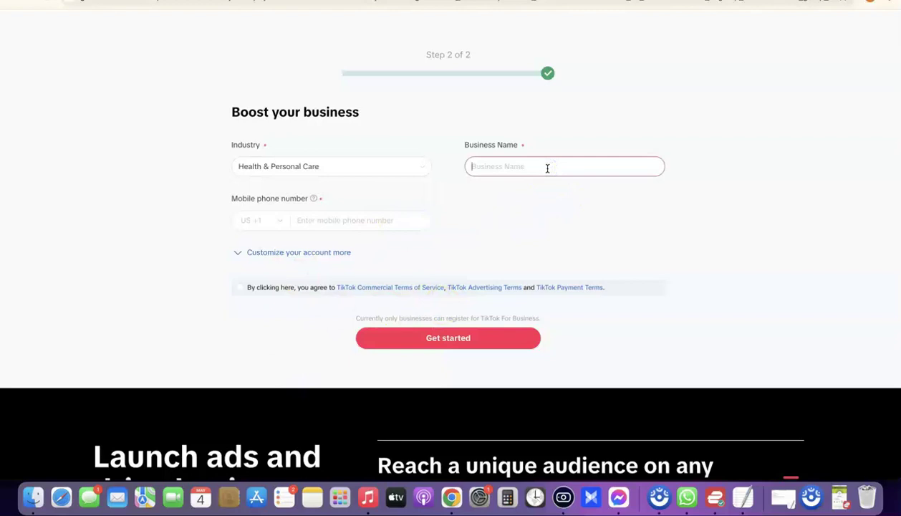
text(DRropshipping Hustle)
Paste the mobile number from the saved notes and accept the TikTok terms.
click(357, 222)
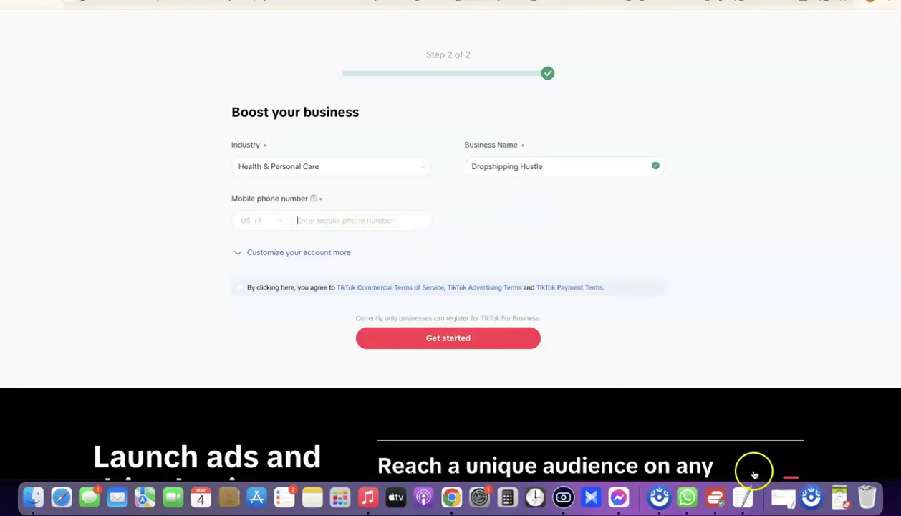
click(743, 497)
double_click(544, 247)
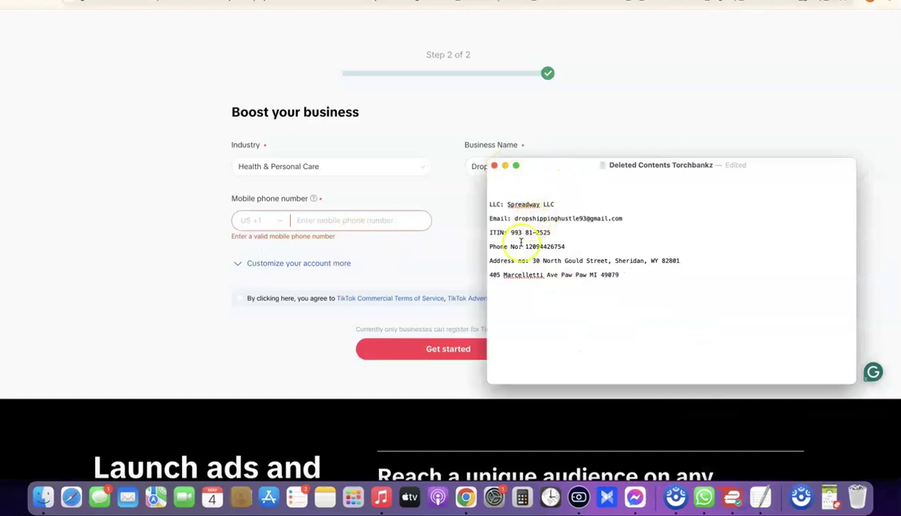
key(super+c)
click(336, 219)
key(super+v)
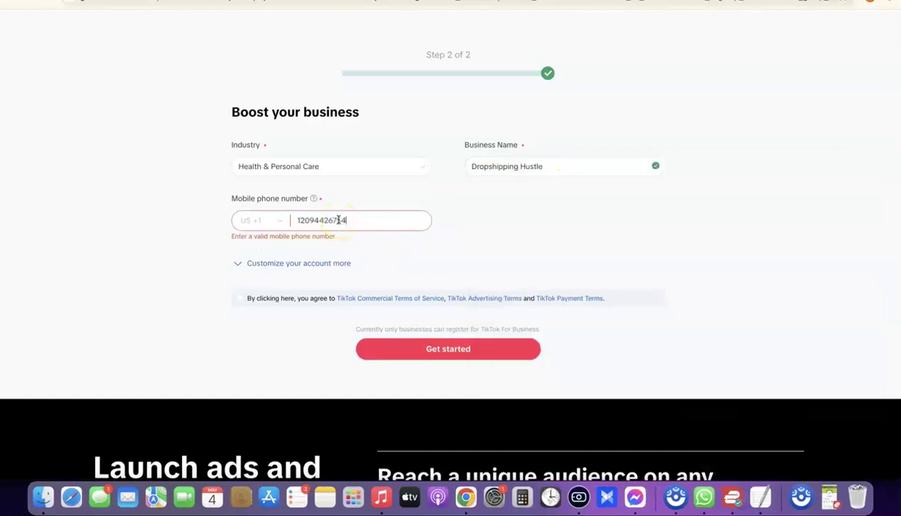
click(485, 222)
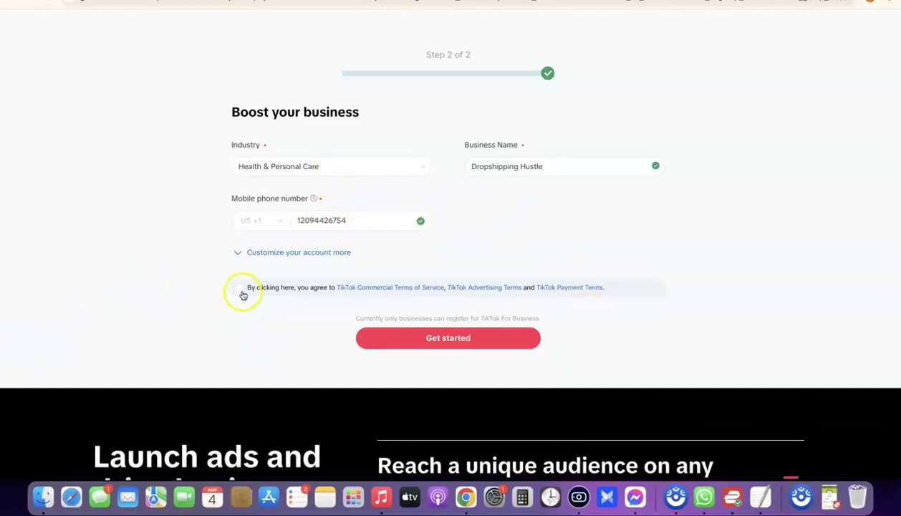
scroll(219, 298, up, 5)
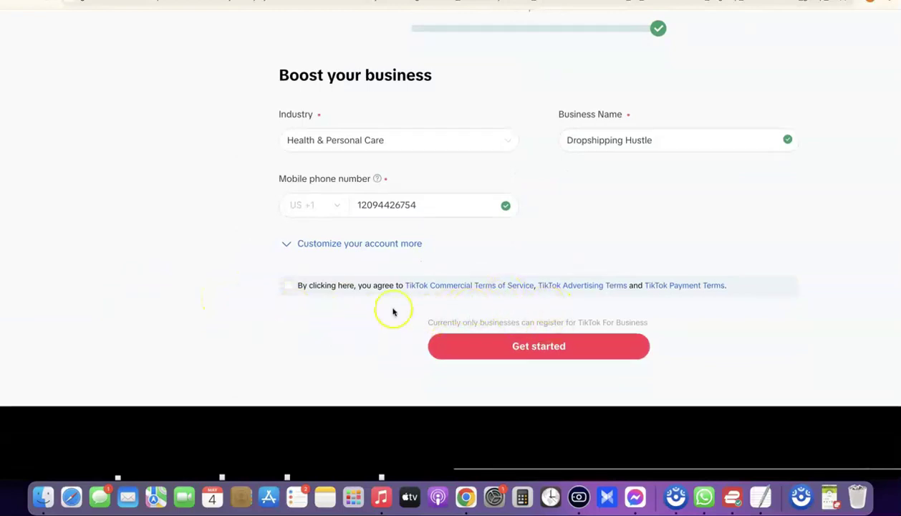
click(288, 285)
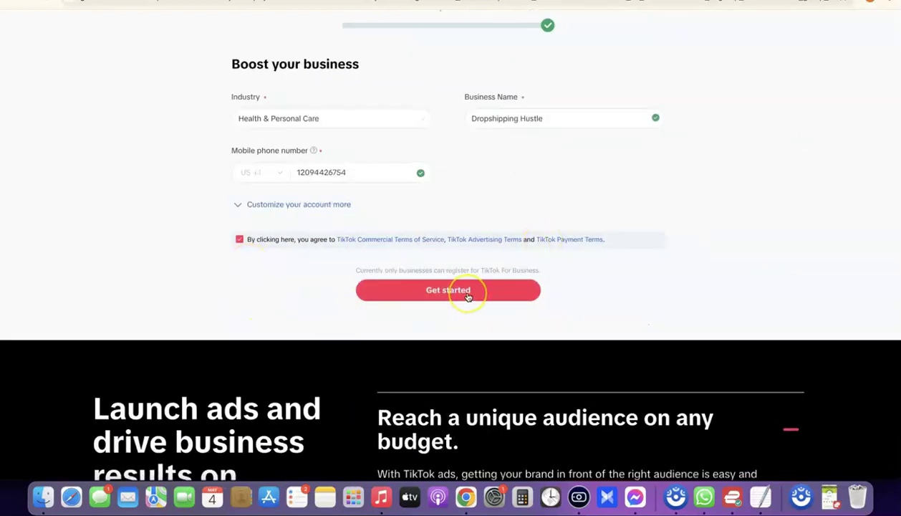
Submit the sign-up form and accept the Anti-Discrimination Ad Policy.
click(448, 290)
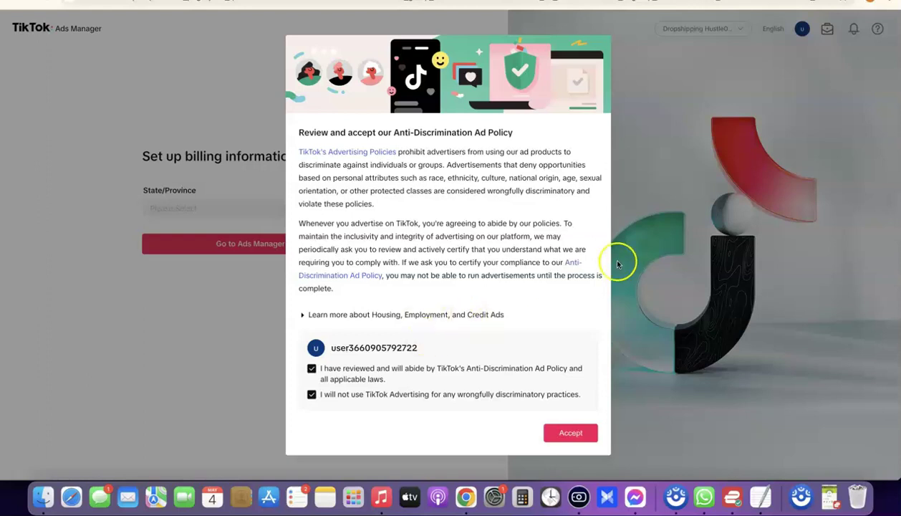
click(584, 439)
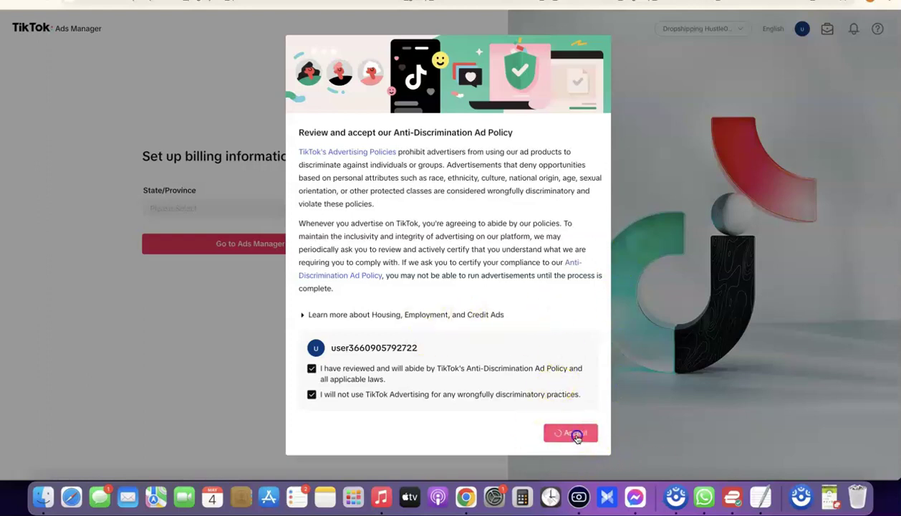
click(400, 241)
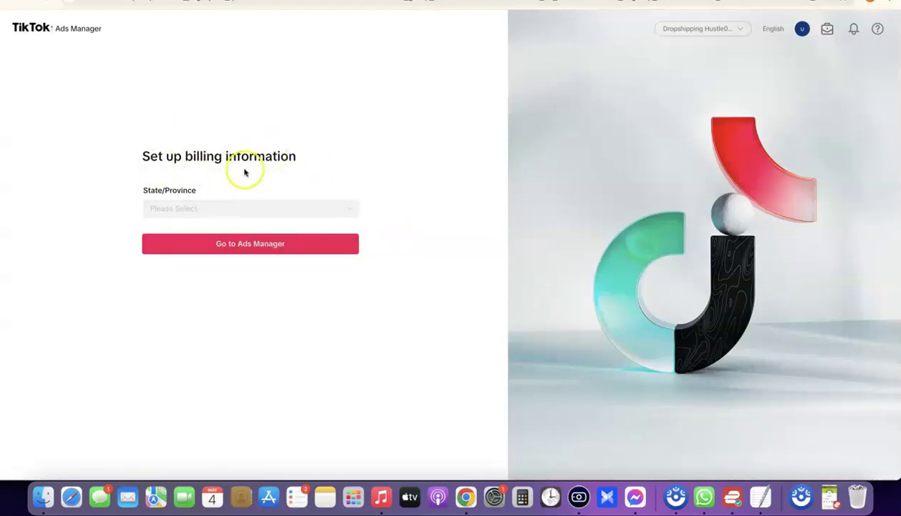
Set the billing state to Wyoming and continue into Ads Manager.
click(350, 209)
scroll(278, 242, down, 5)
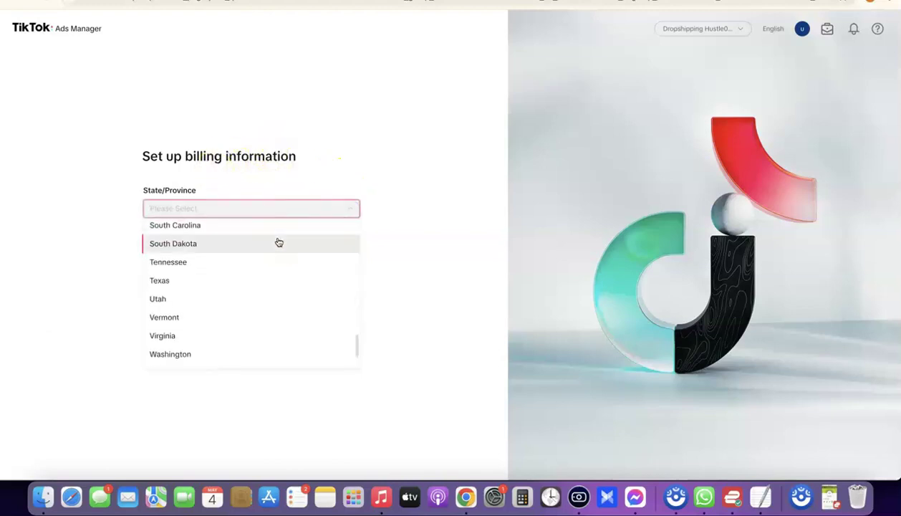
scroll(215, 230, up, 2)
scroll(169, 362, down, 3)
click(172, 362)
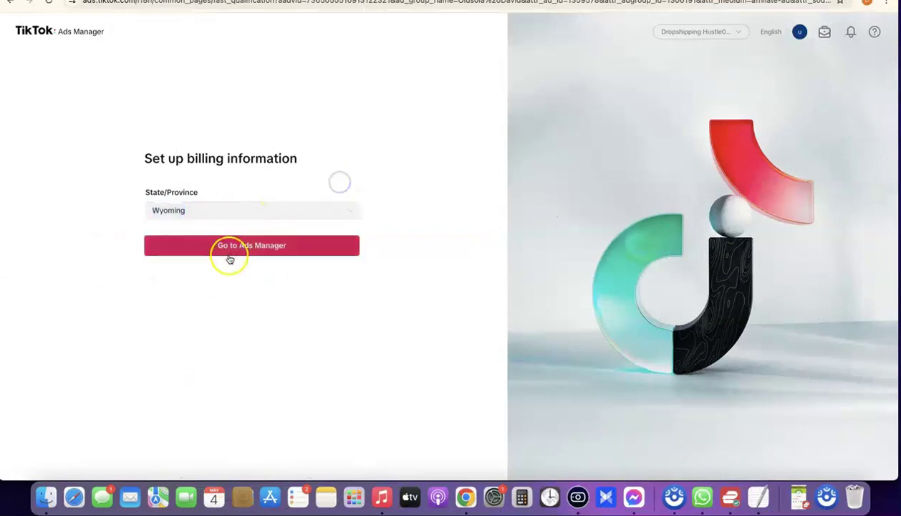
click(271, 254)
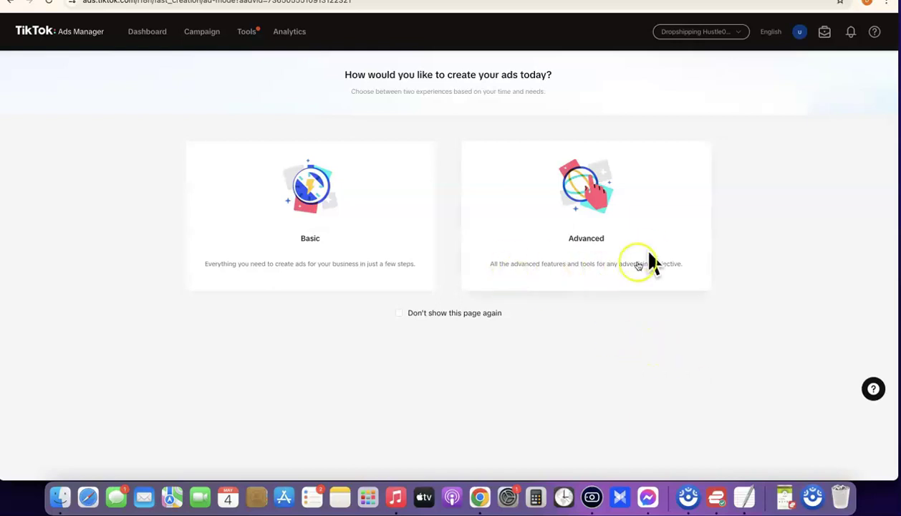
Choose the Advanced ad creation experience for the new campaign.
click(579, 240)
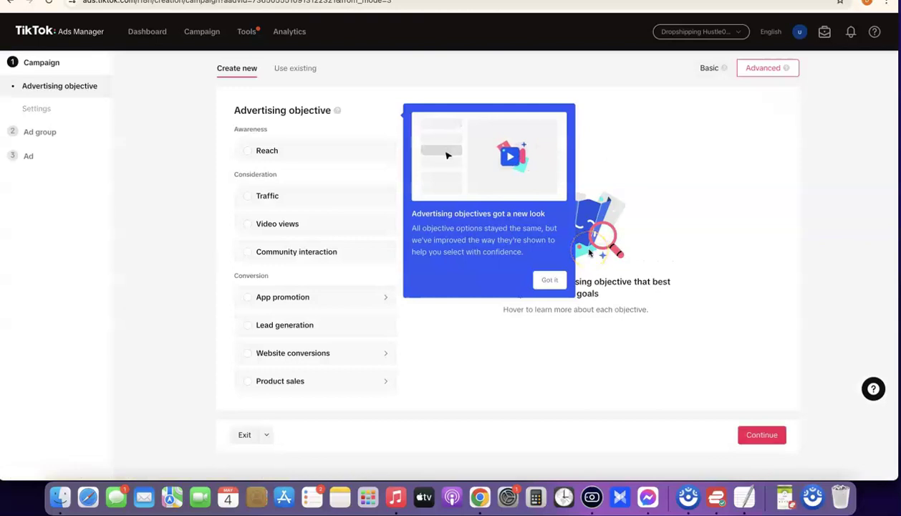
Dismiss the new-look notice, pick Website conversions as the objective, and close the satisfaction survey.
click(553, 283)
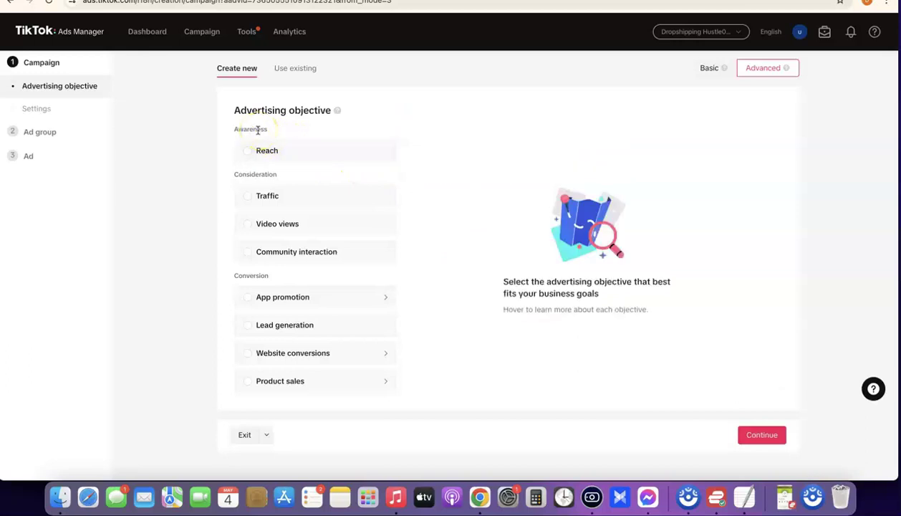
mouse_move(258, 157)
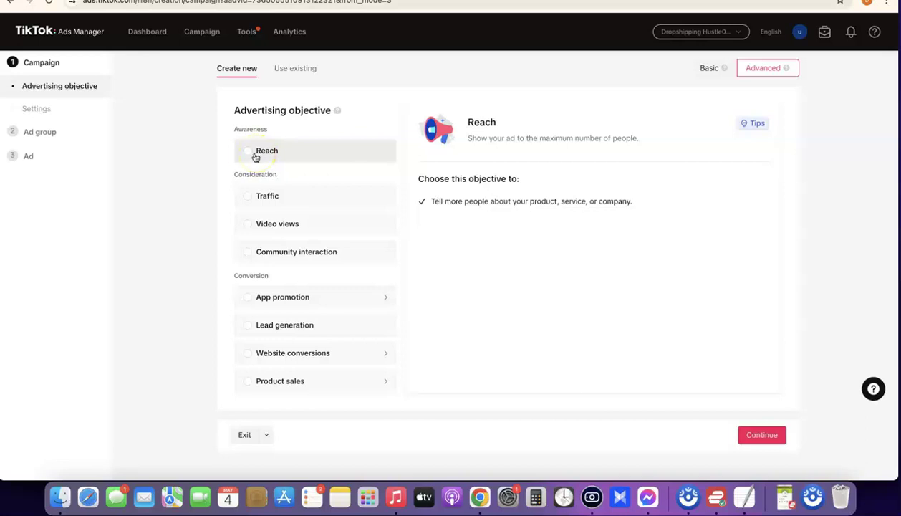
click(259, 152)
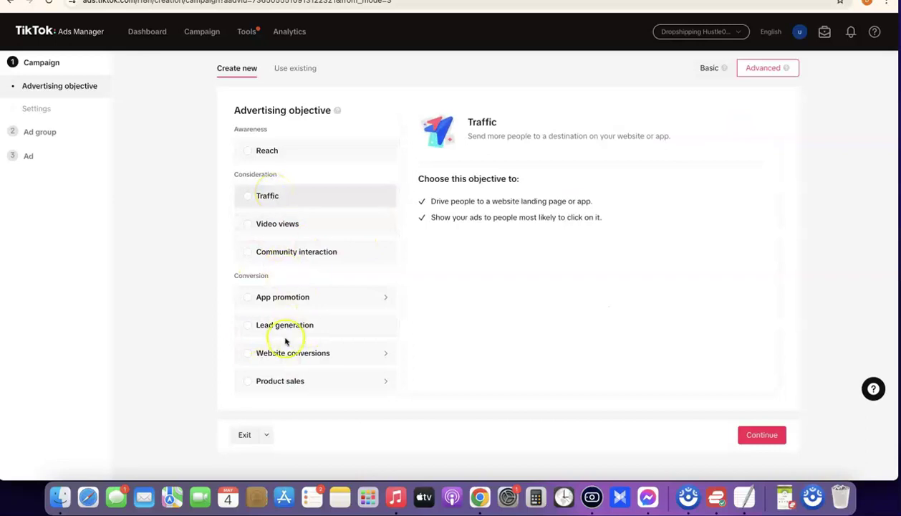
click(252, 354)
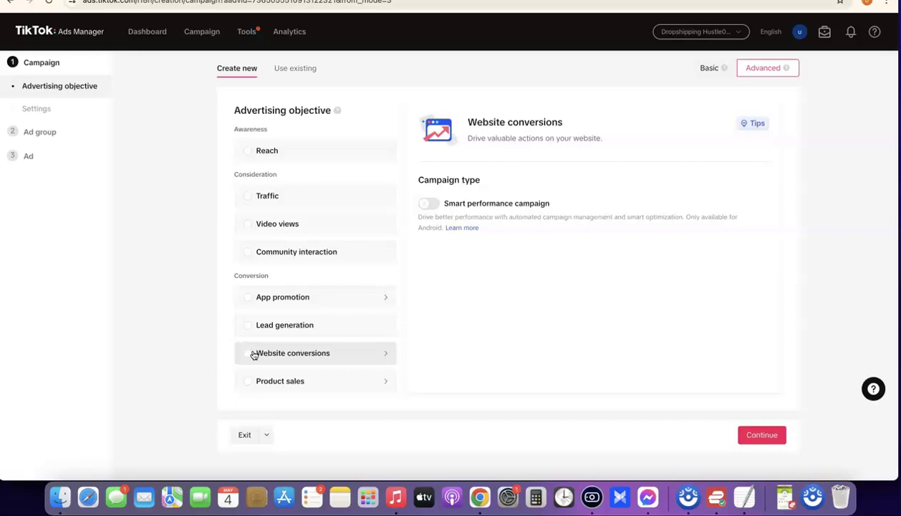
click(247, 353)
scroll(398, 296, down, 3)
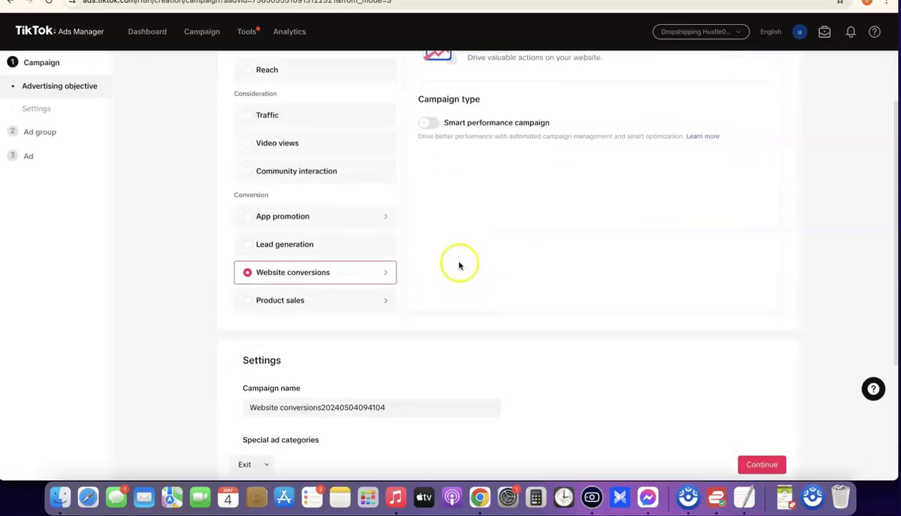
scroll(459, 266, down, 1)
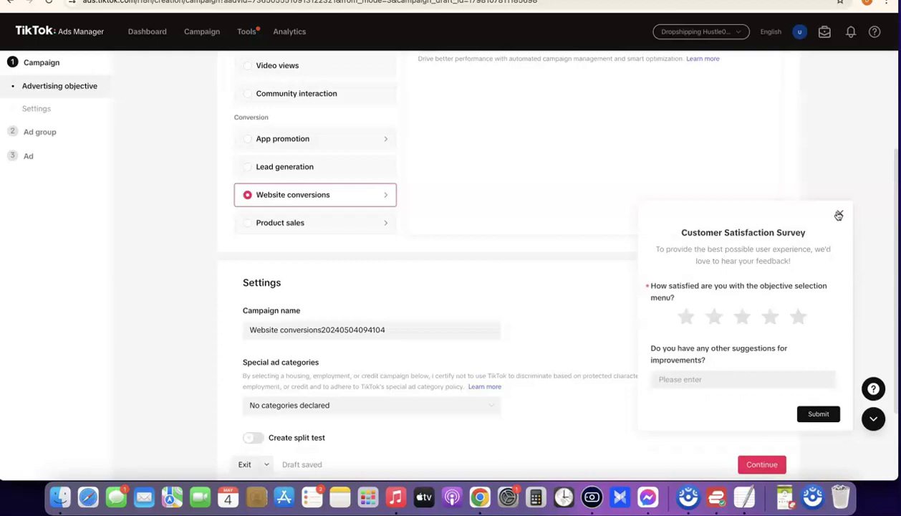
click(839, 214)
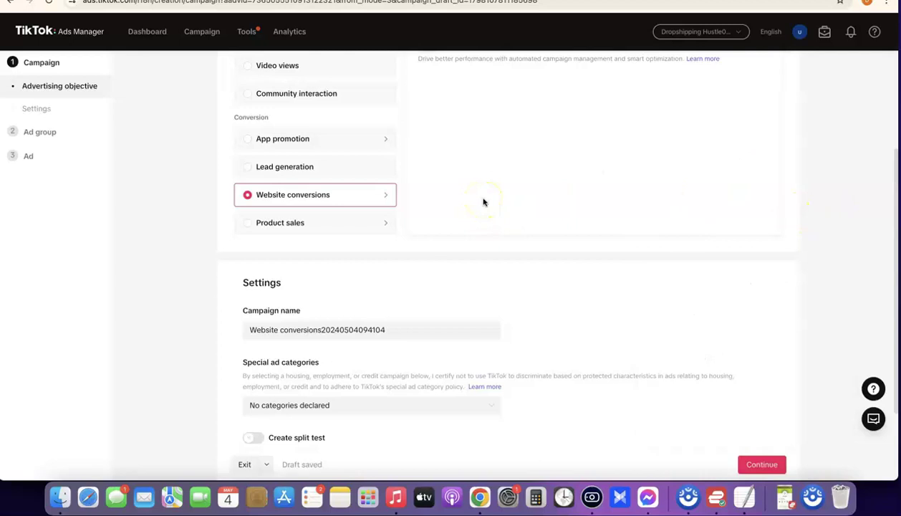
scroll(483, 203, up, 3)
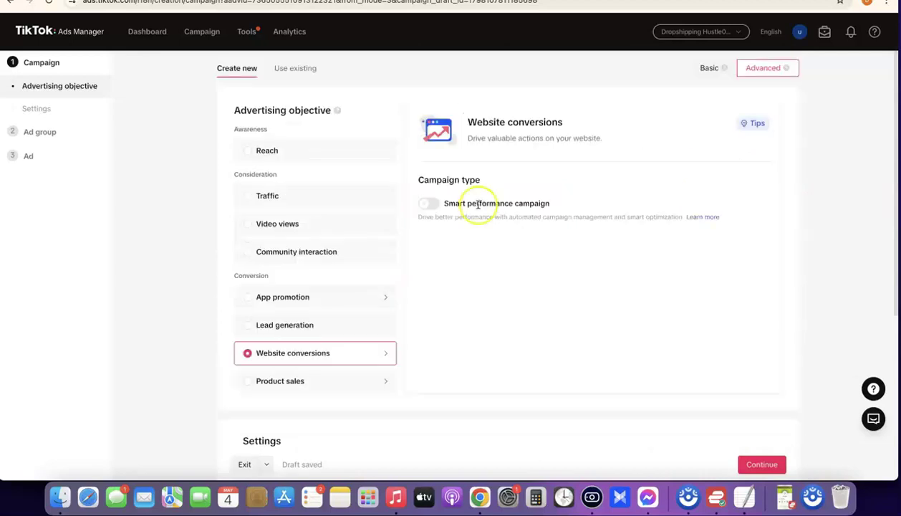
Exit the campaign draft to the dashboard and start the payment setup.
click(142, 33)
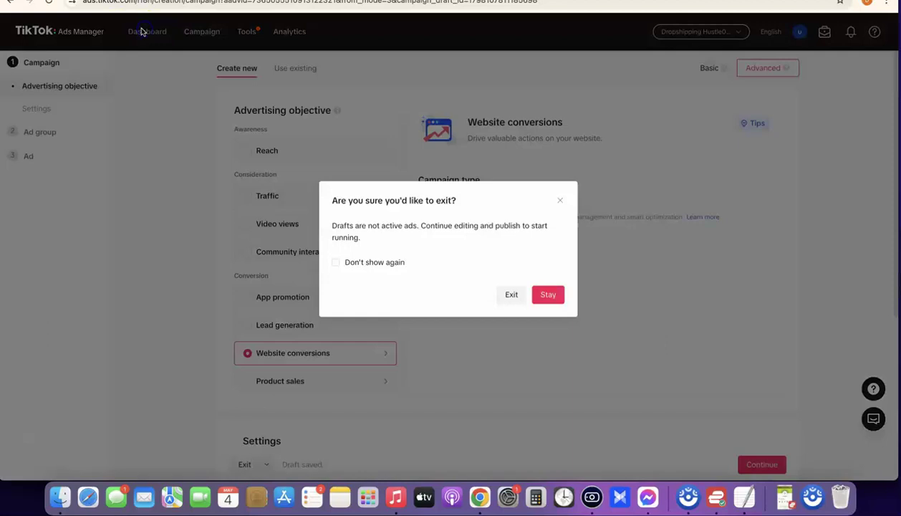
click(511, 295)
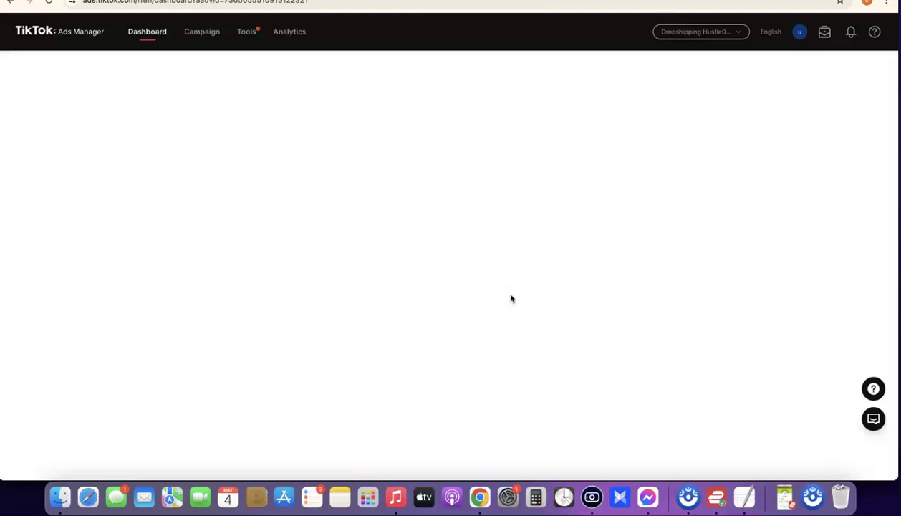
click(520, 294)
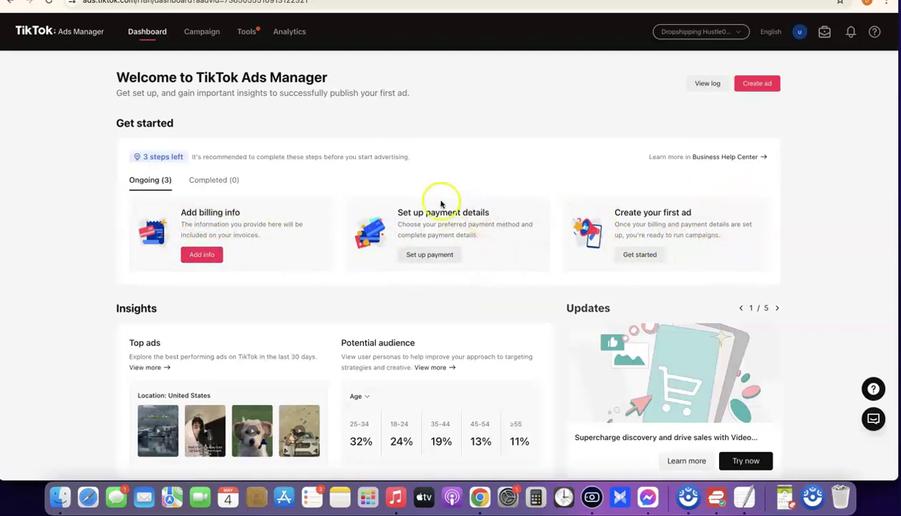
click(427, 255)
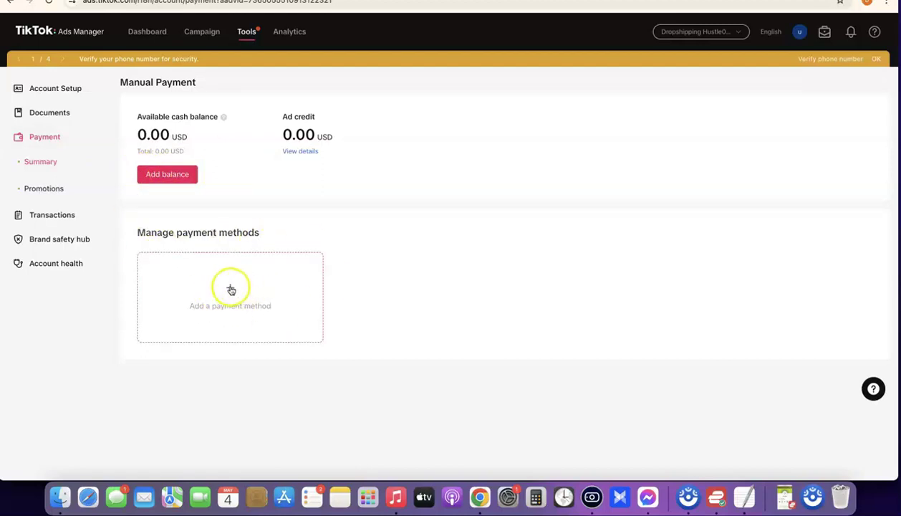
click(231, 288)
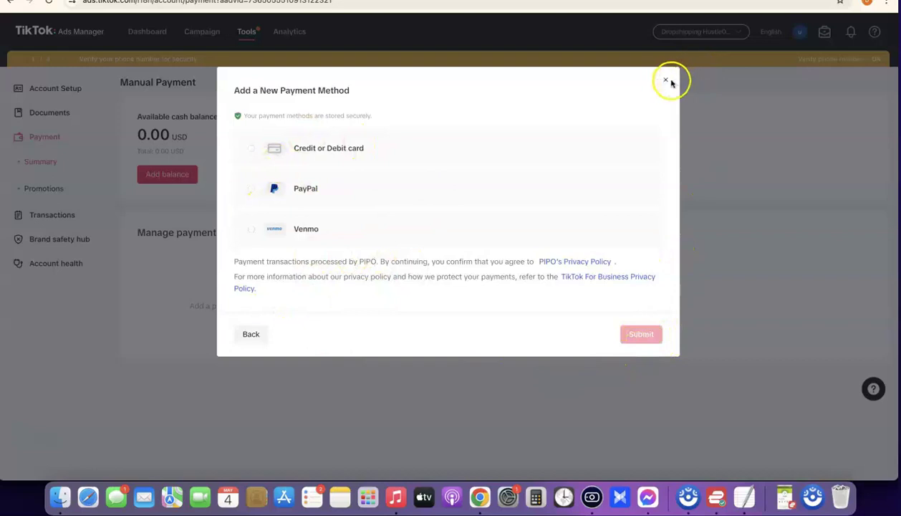
click(666, 80)
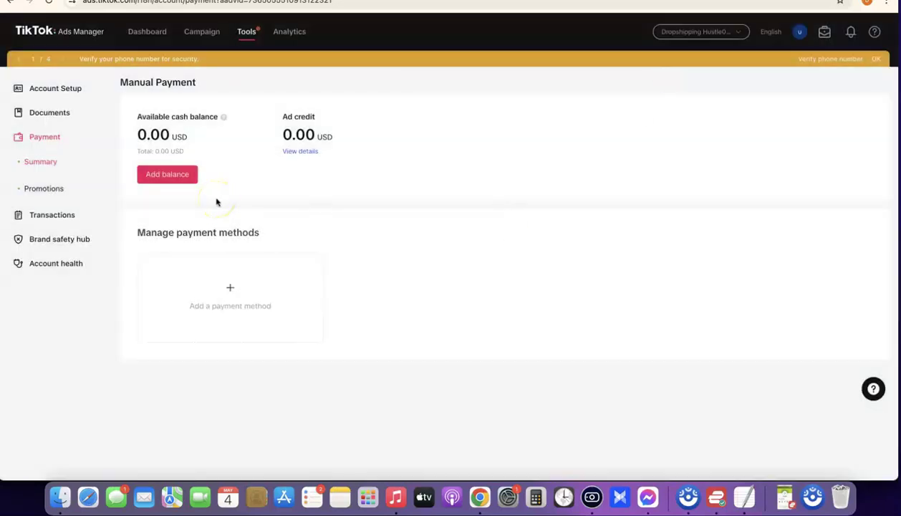
click(824, 33)
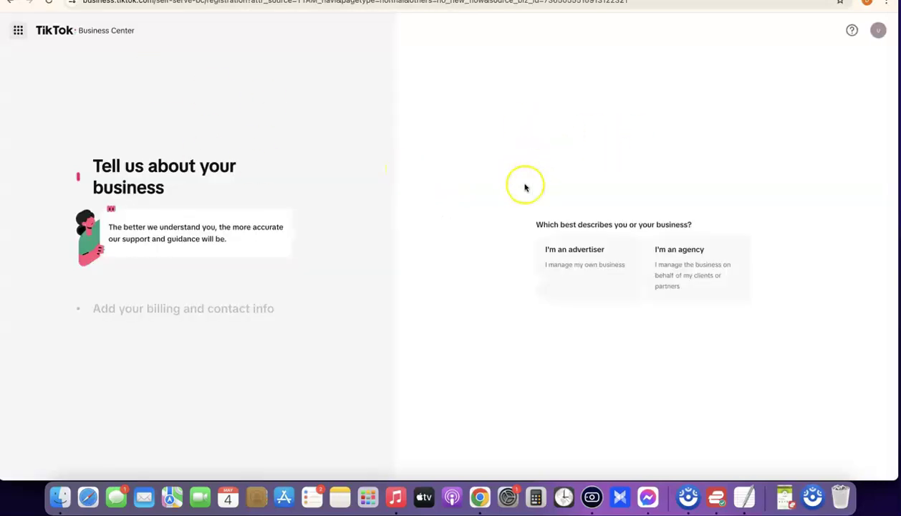
Register the business as an advertiser based in the United States.
click(585, 253)
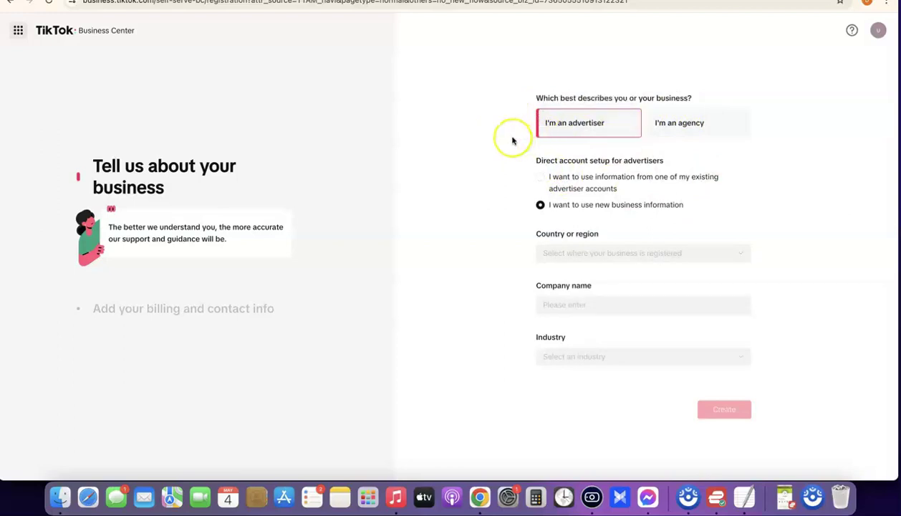
click(604, 258)
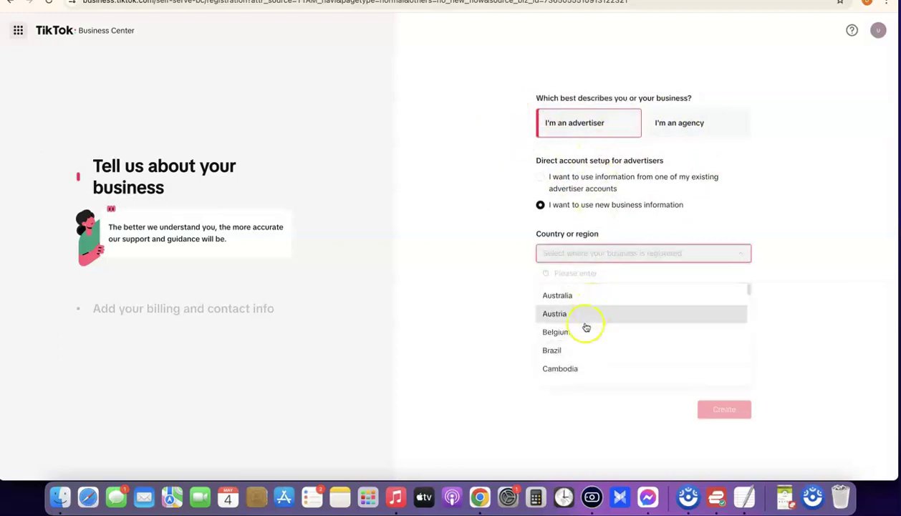
scroll(579, 300, down, 10)
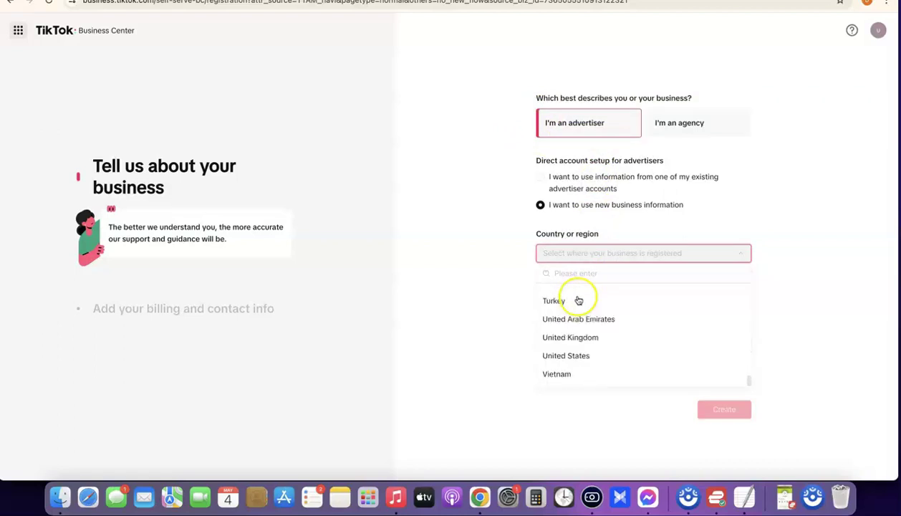
click(571, 354)
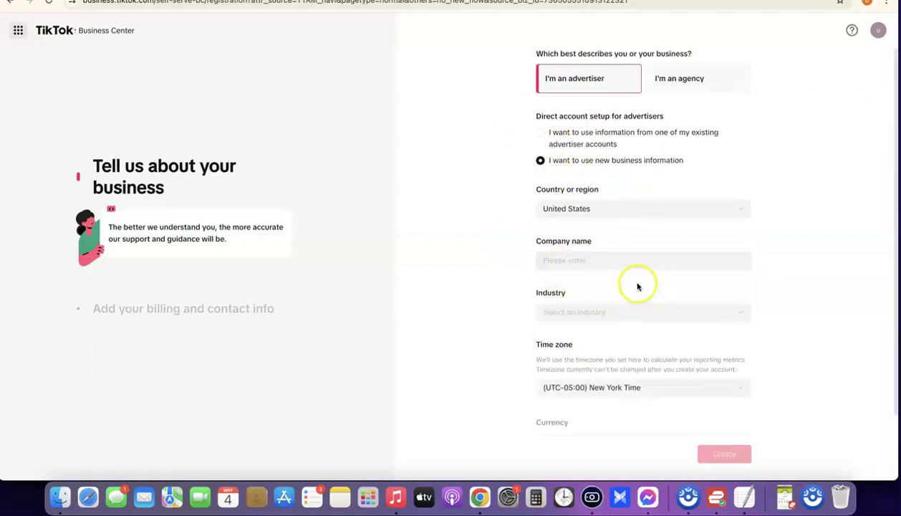
click(604, 316)
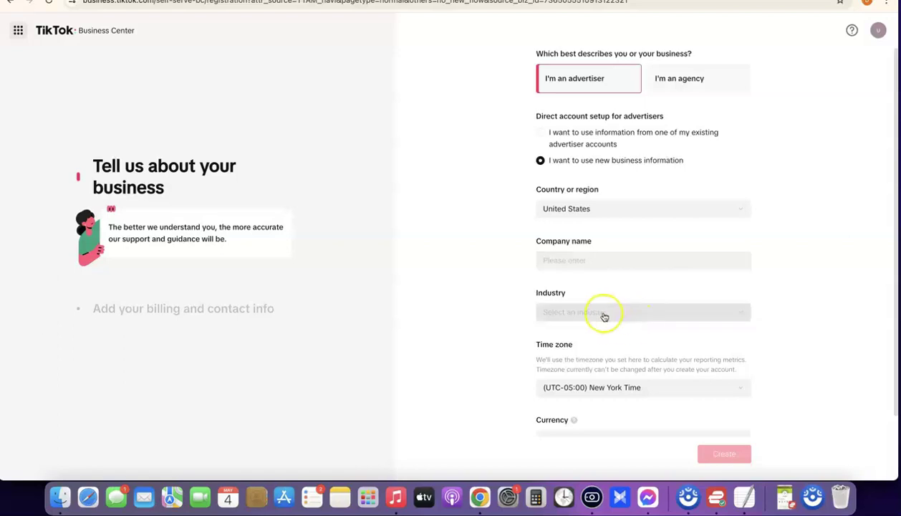
scroll(604, 316, down, 1)
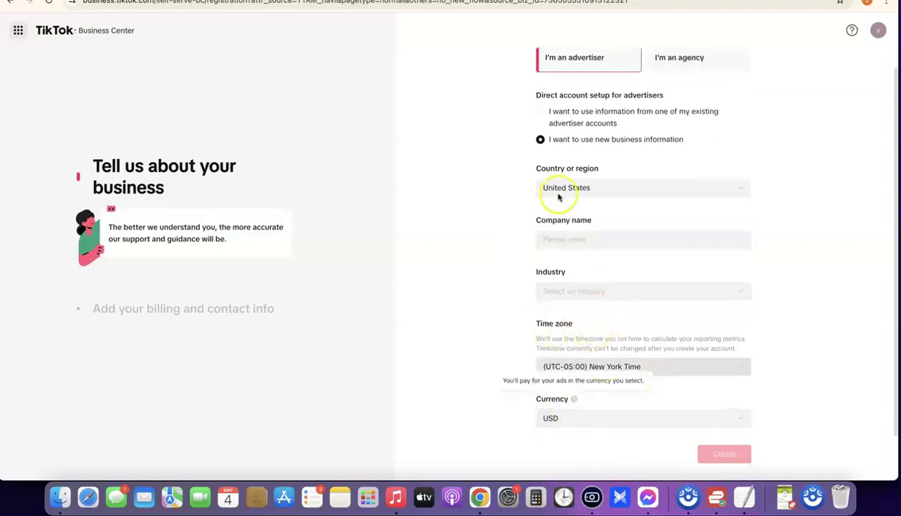
scroll(629, 224, up, 1)
scroll(629, 224, down, 1)
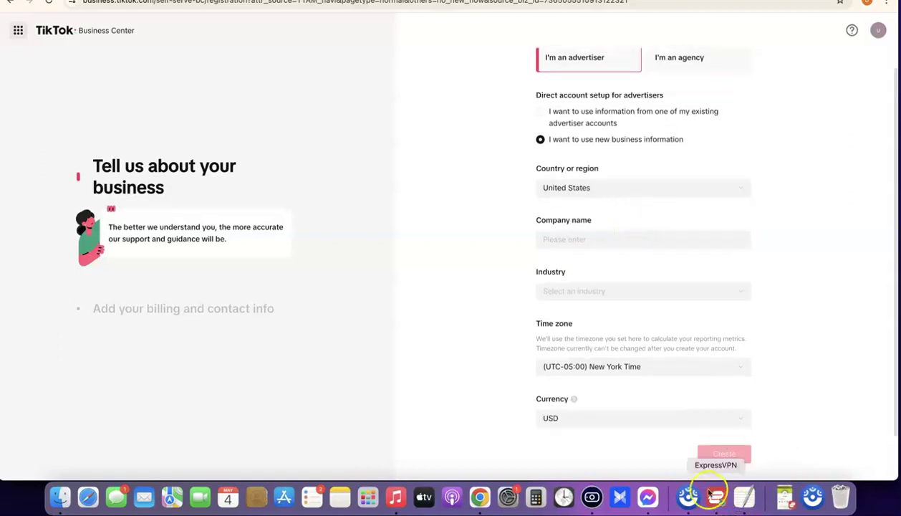
Enter company name 'Dropshipping Hustle', choose industry E-commerce > Health & Personal Care, and create the business.
click(562, 242)
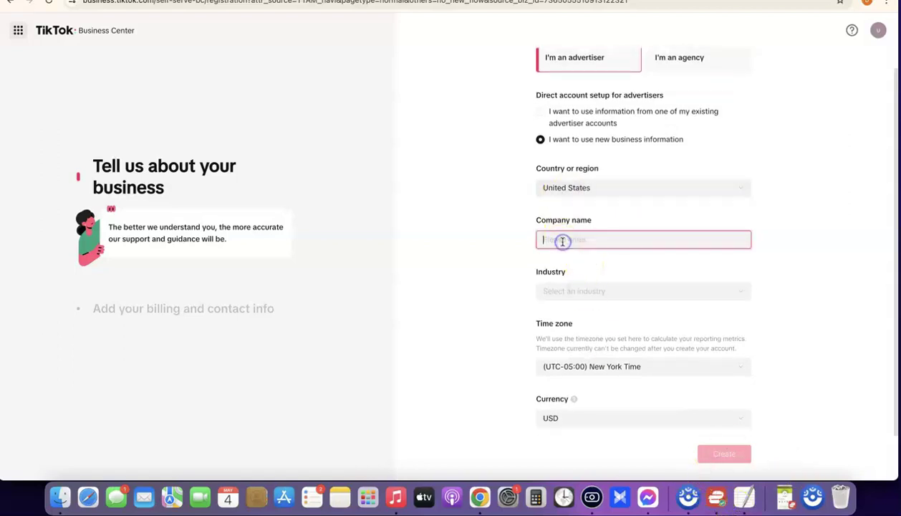
text(DR)
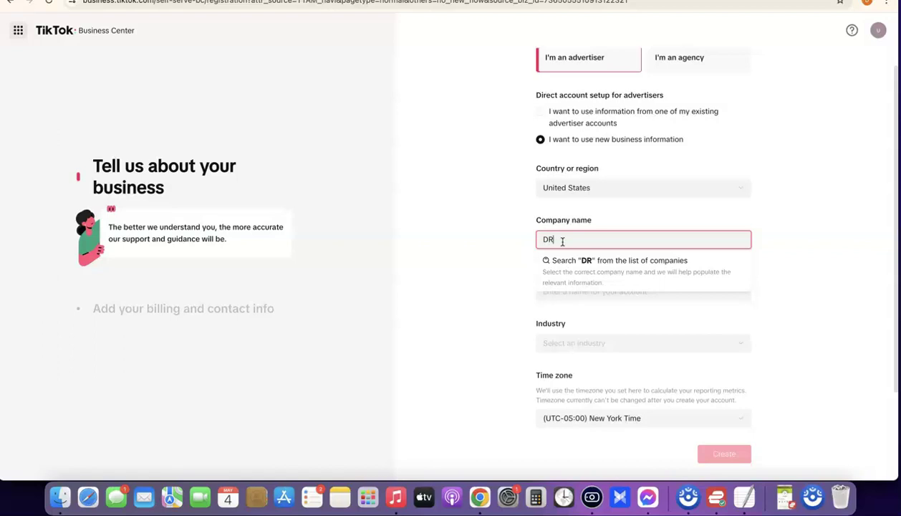
key(BackSpace)
text(ropshipping Hustle)
click(571, 302)
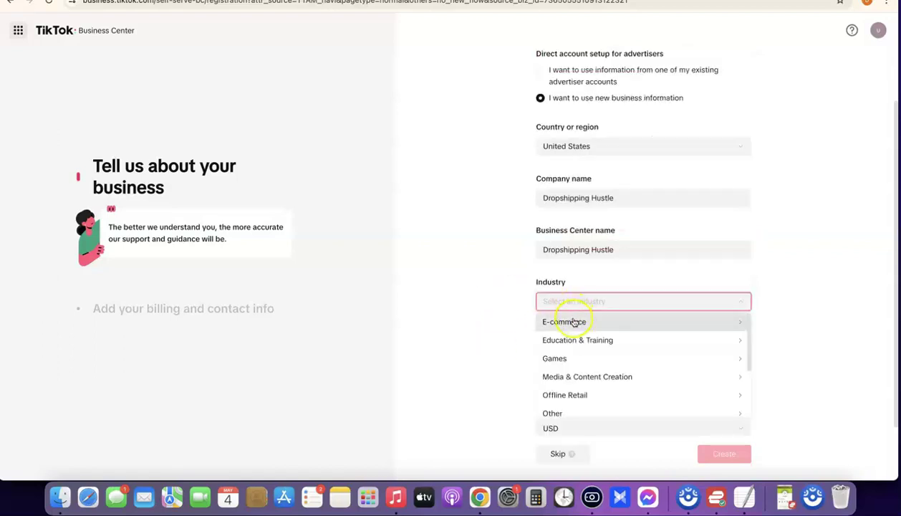
click(574, 322)
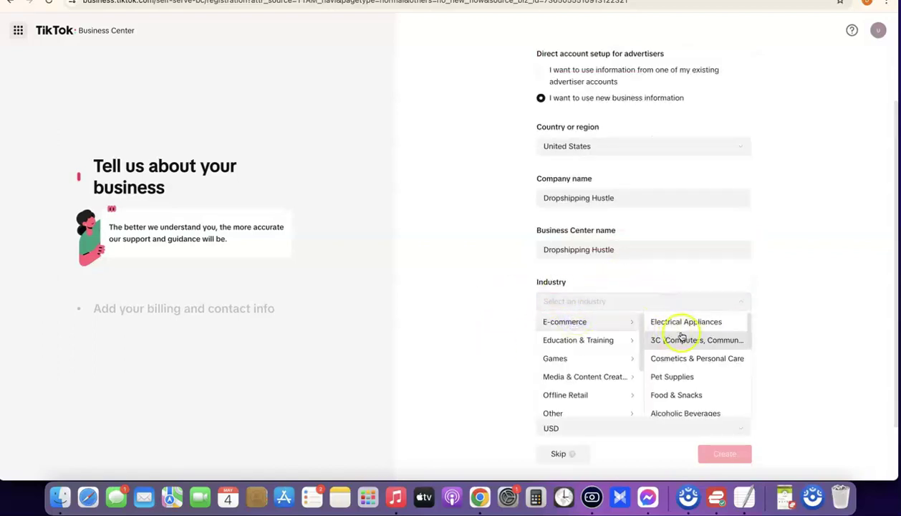
scroll(694, 360, down, 5)
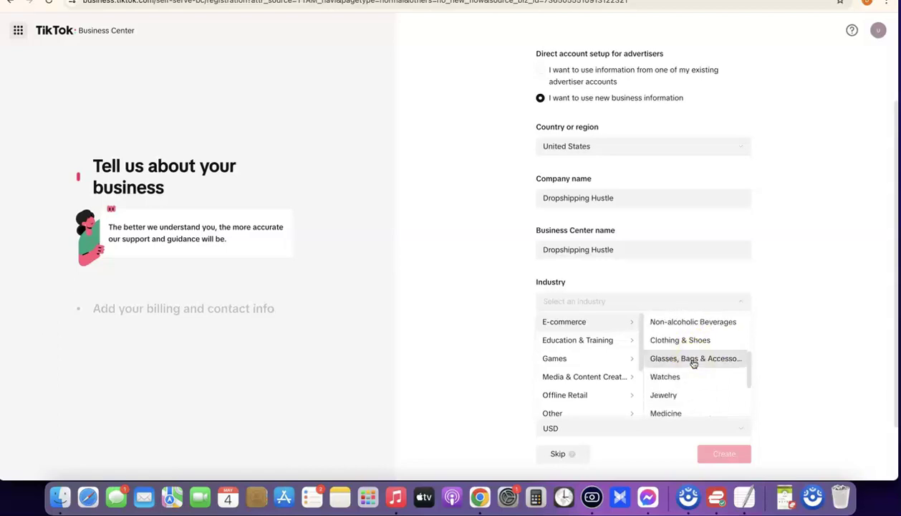
scroll(693, 364, down, 3)
drag(666, 356, 707, 363)
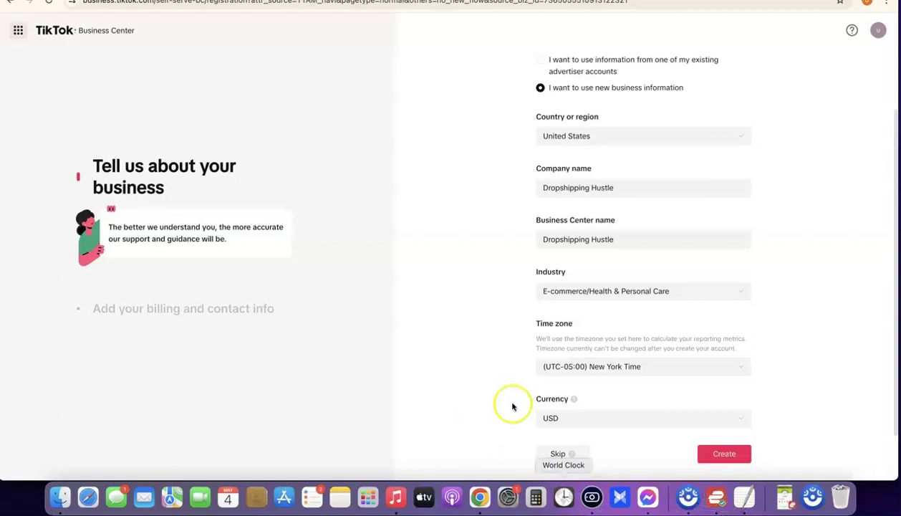
click(729, 454)
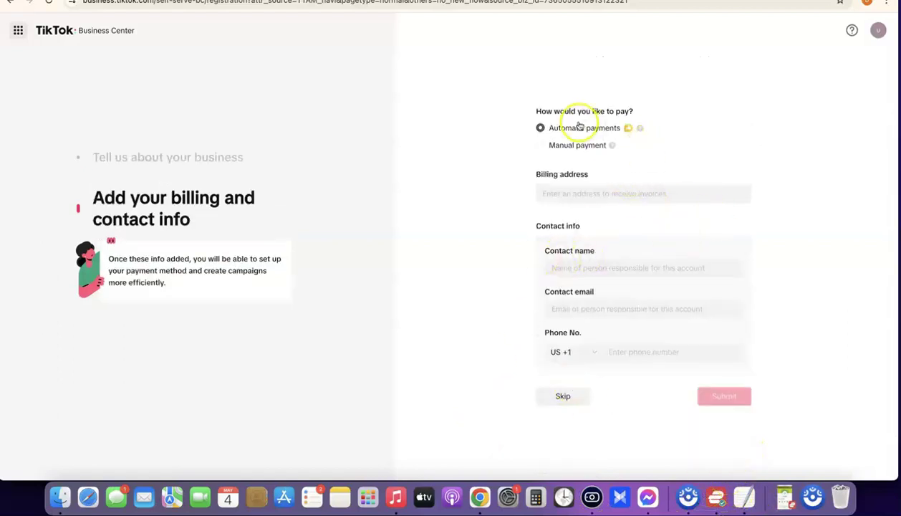
Begin the billing address and set its state to Wyoming.
mouse_move(641, 136)
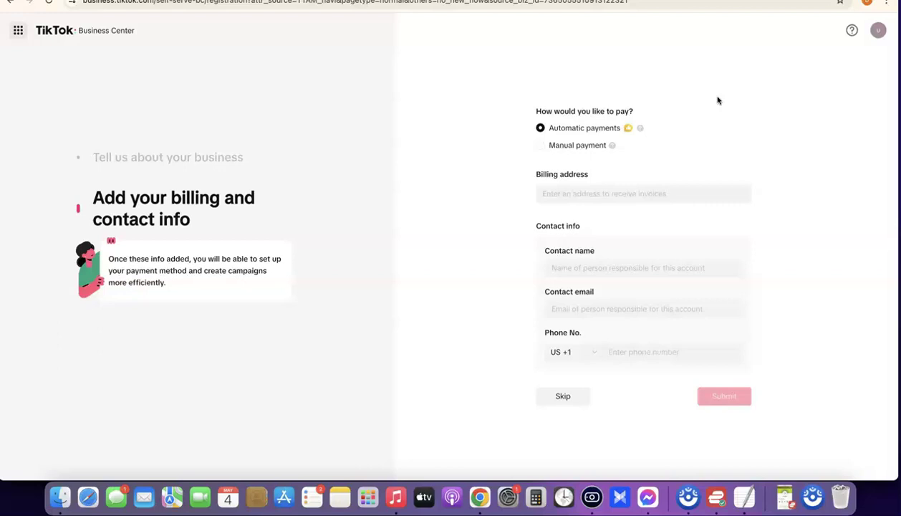
click(697, 126)
click(588, 195)
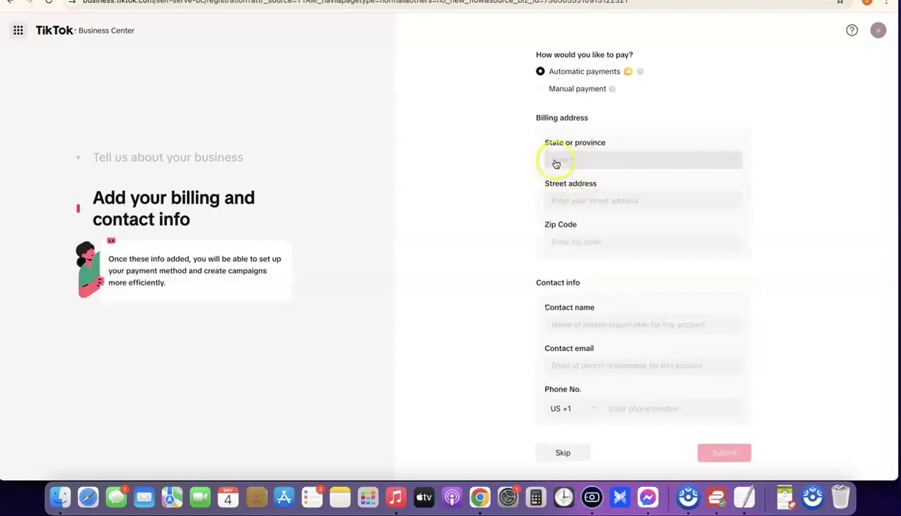
scroll(500, 238, down, 2)
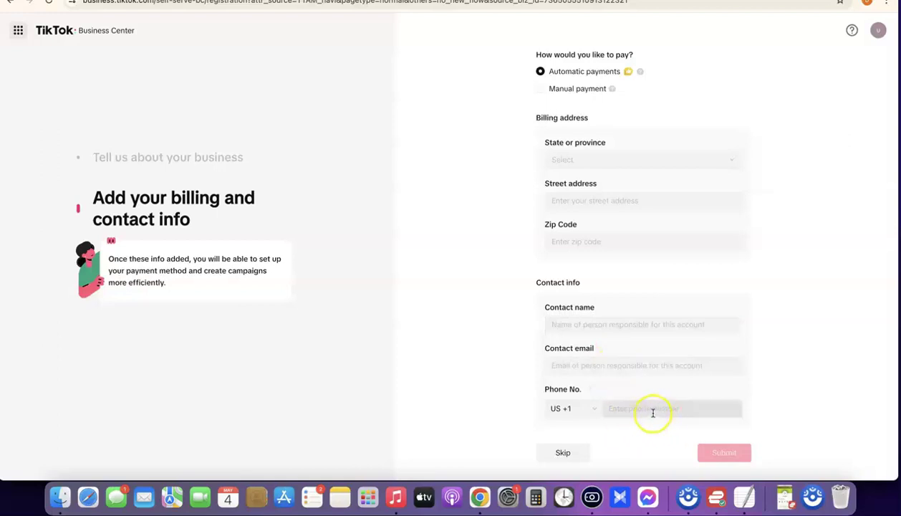
click(628, 160)
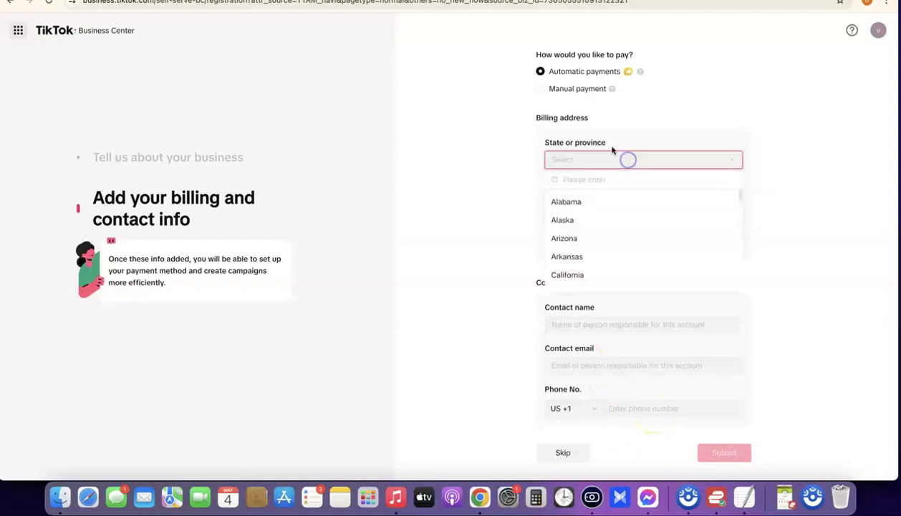
scroll(592, 222, down, 3)
scroll(594, 225, down, 10)
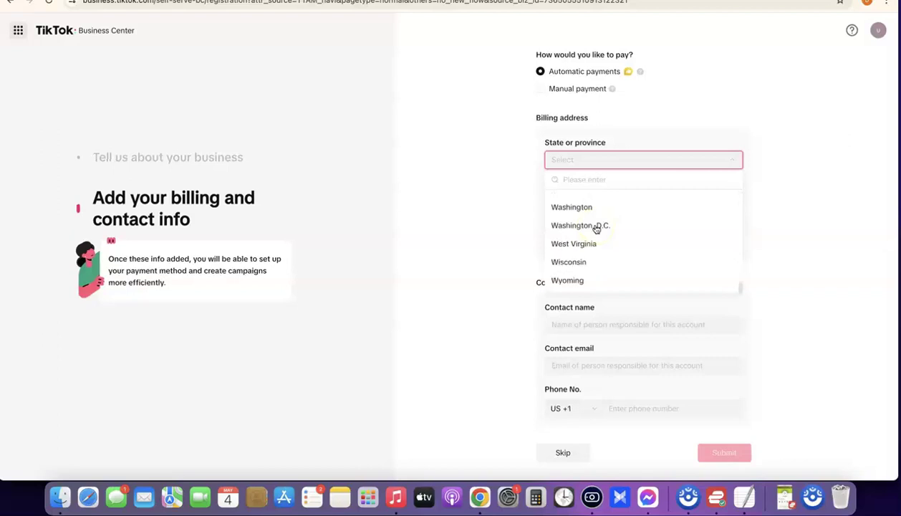
click(560, 279)
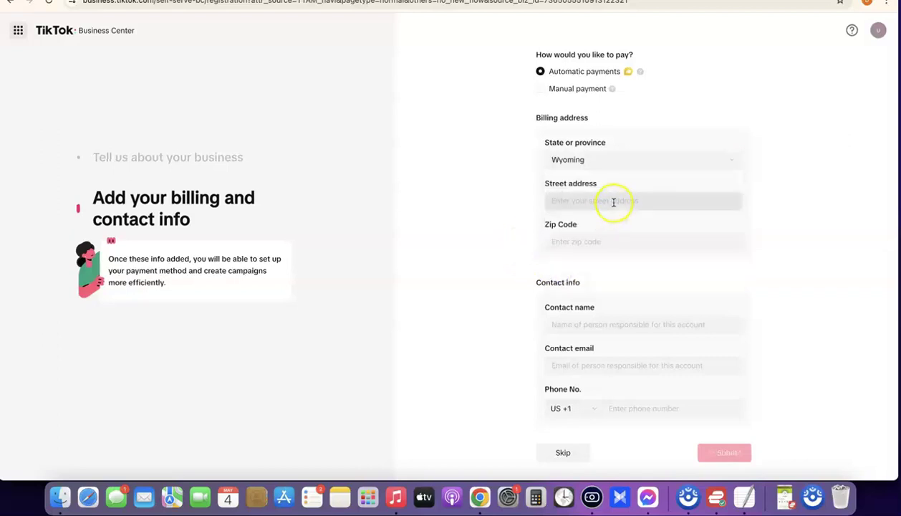
Paste the street address from the notes, fill the zip and contact fields, and submit.
click(745, 496)
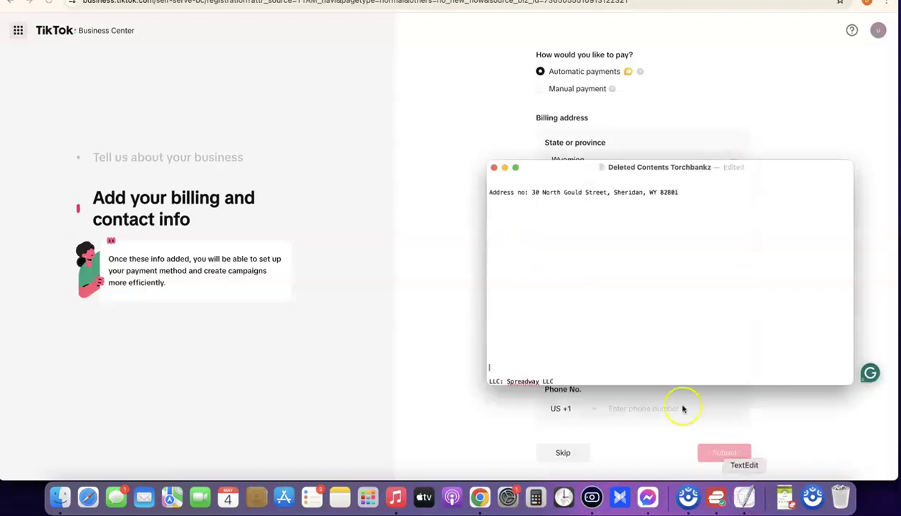
drag(607, 192, 532, 192)
key(super+c)
key(super+Tab)
key(super+v)
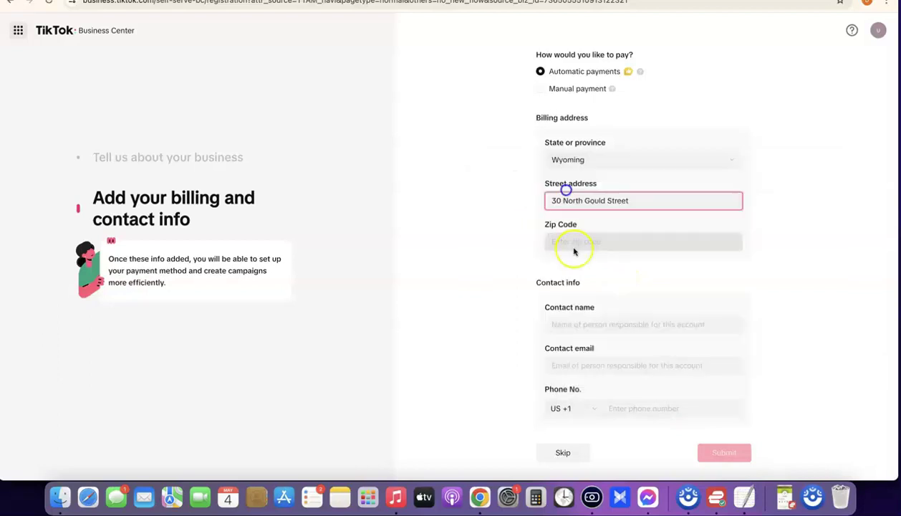
click(585, 244)
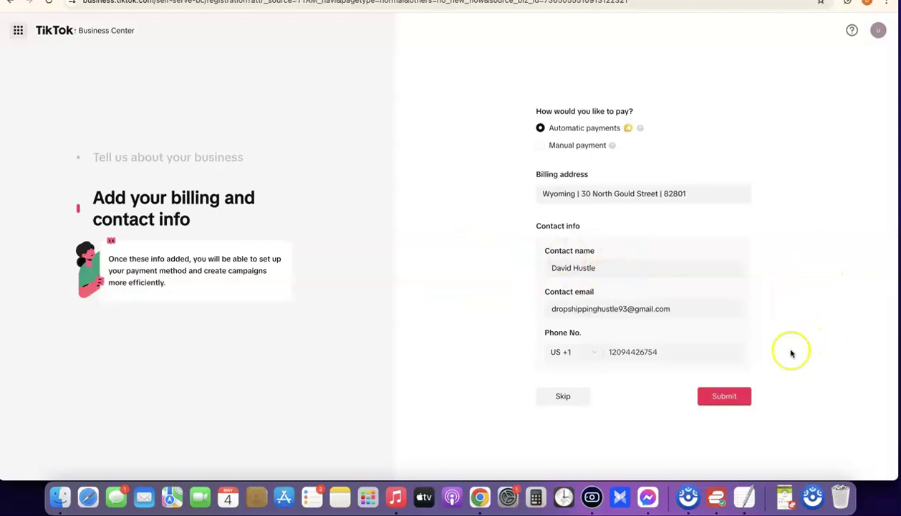
click(726, 397)
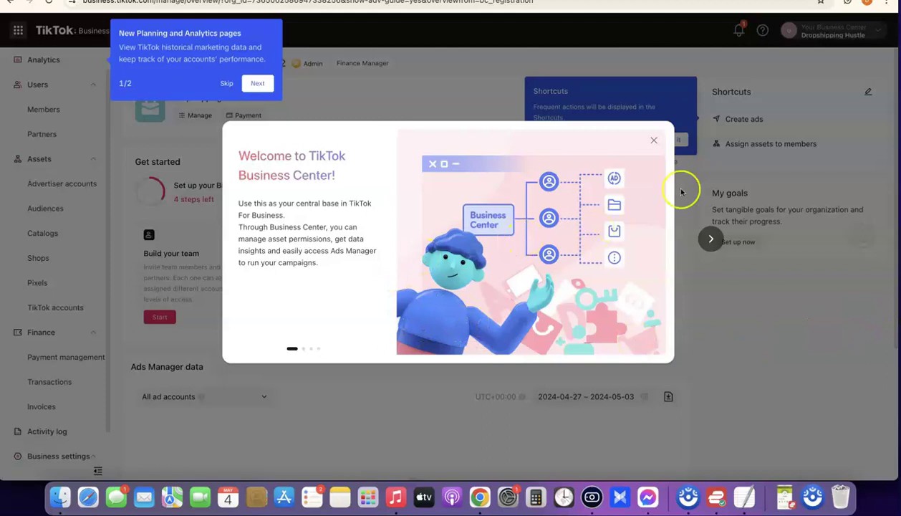
Close the welcome popup, the Shortcuts tip and the Planning and Analytics tip.
click(654, 140)
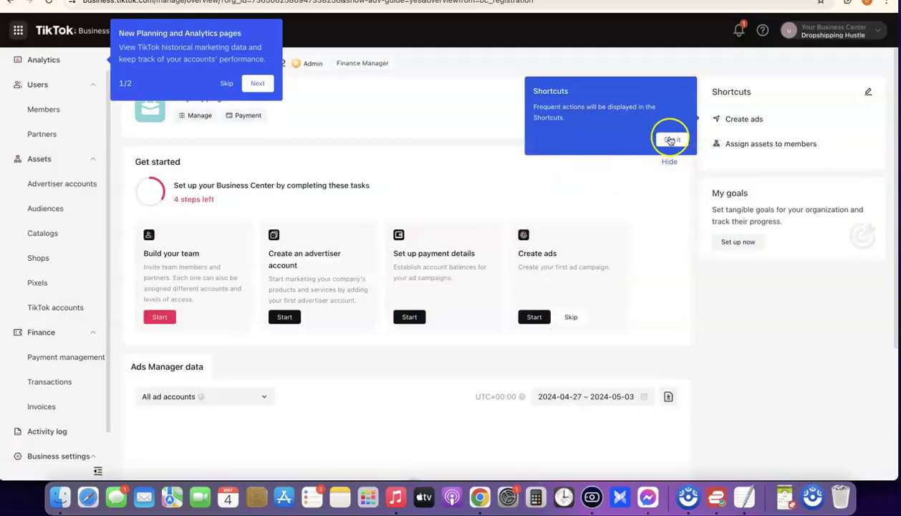
click(670, 140)
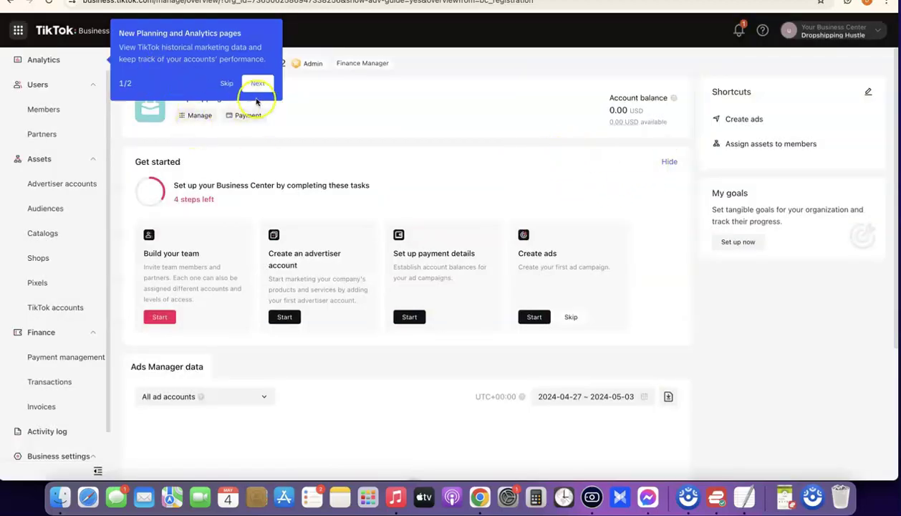
click(229, 85)
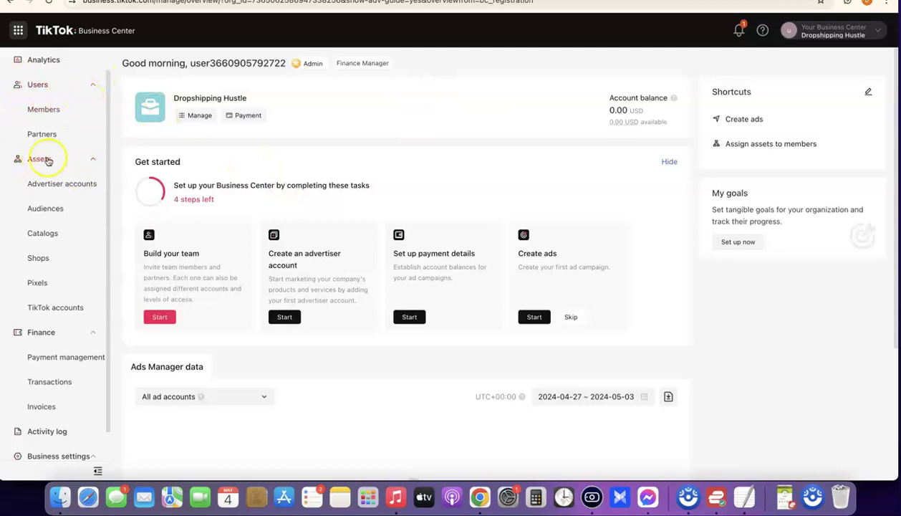
scroll(28, 315, down, 2)
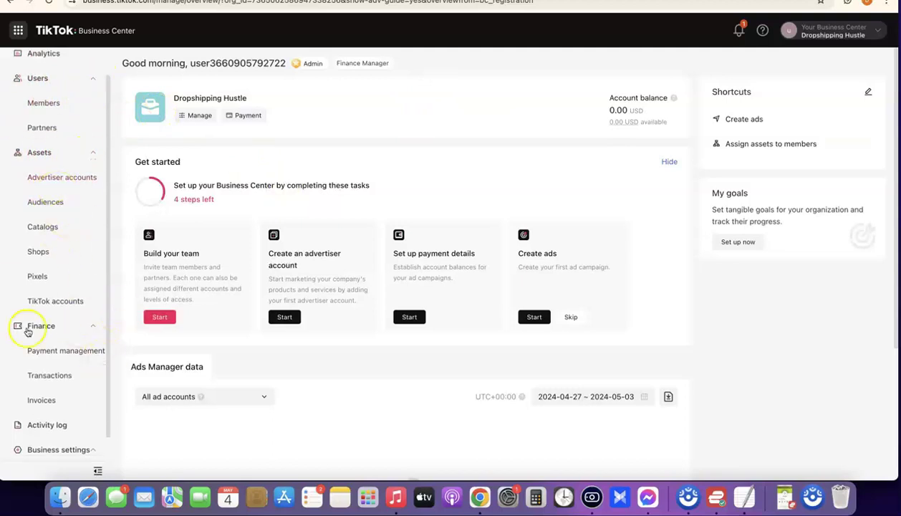